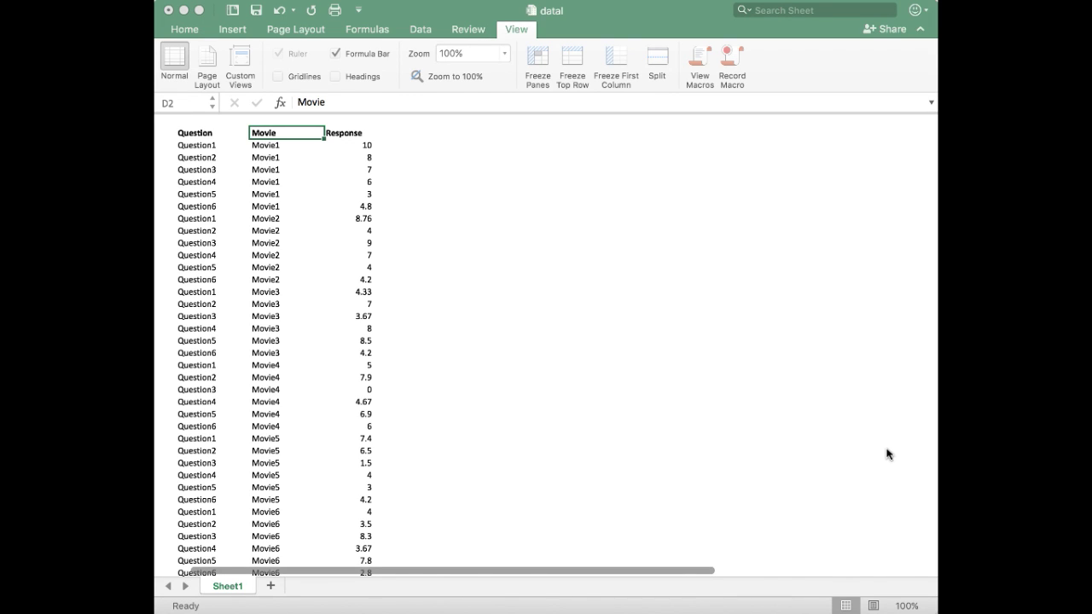
# Review the Question, Movie and Response columns in the Excel source workbook
pyautogui.click(193, 135)
pyautogui.click(359, 134)
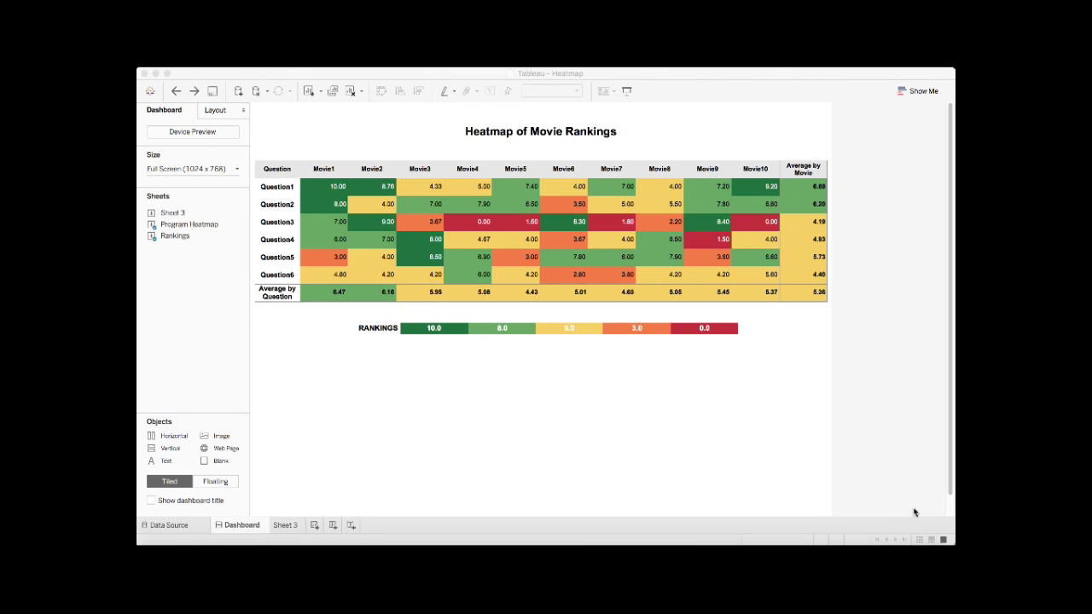
# On Sheet 3, put Question on Rows, Movie on Columns, Response on Text and Color, with Square marks
pyautogui.click(286, 525)
pyautogui.moveTo(195, 195); pyautogui.dragTo(445, 134)
pyautogui.moveTo(188, 183); pyautogui.dragTo(430, 113)
pyautogui.moveTo(197, 362); pyautogui.dragTo(328, 244)
pyautogui.moveTo(193, 363)
pyautogui.mouseDown()
pyautogui.moveTo(250, 302)
pyautogui.moveTo(270, 242)
pyautogui.mouseUp()
pyautogui.click(331, 216)
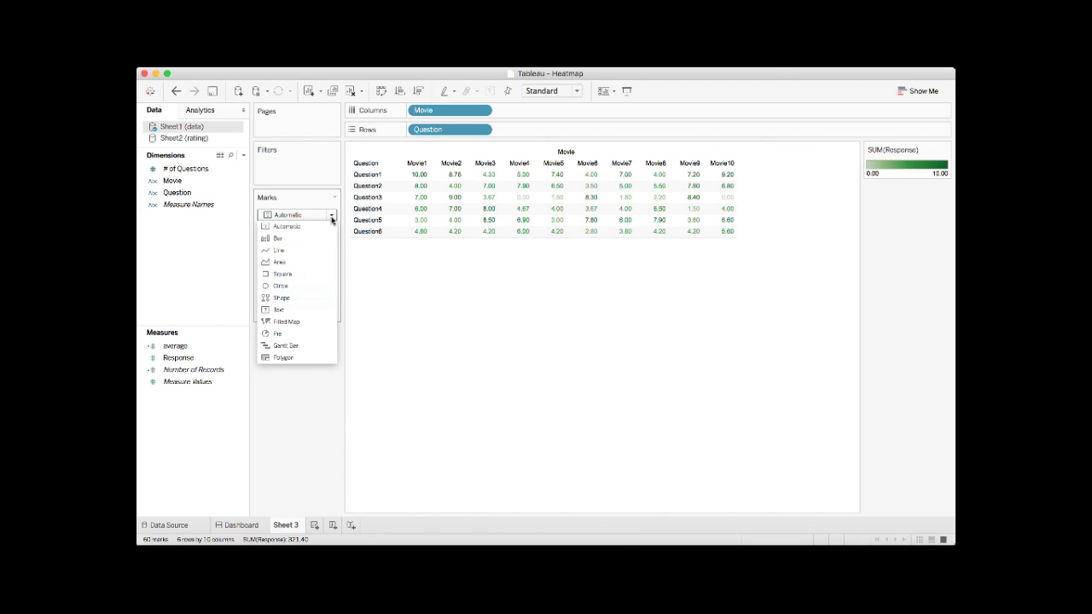
pyautogui.click(306, 274)
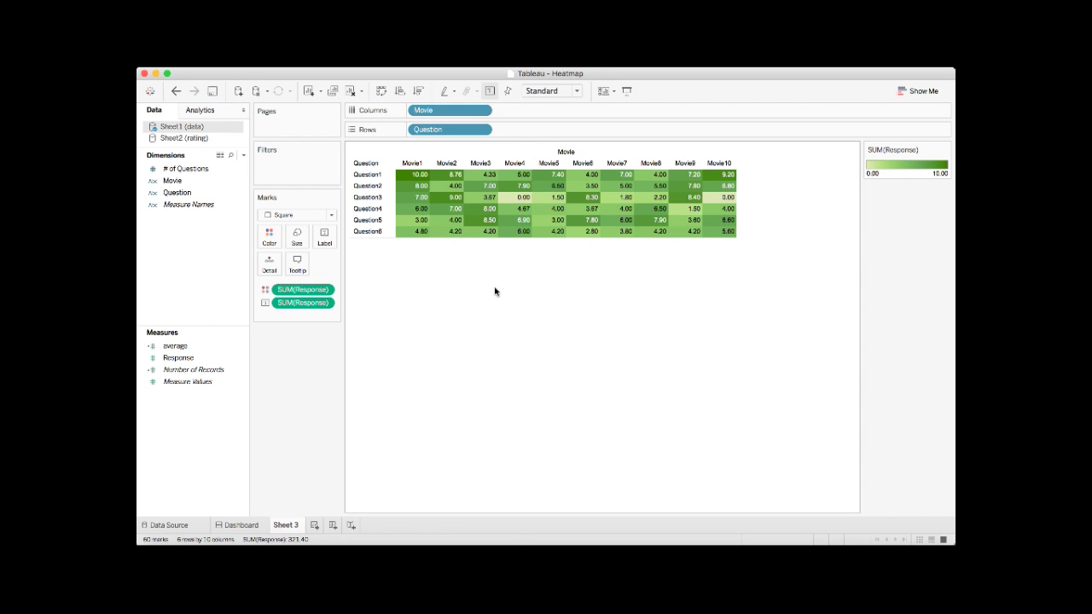
# Colour Response with the Red-Green-Gold Diverging palette as 5 stepped colours
pyautogui.click(267, 240)
pyautogui.click(306, 275)
pyautogui.click(654, 246)
pyautogui.click(550, 428)
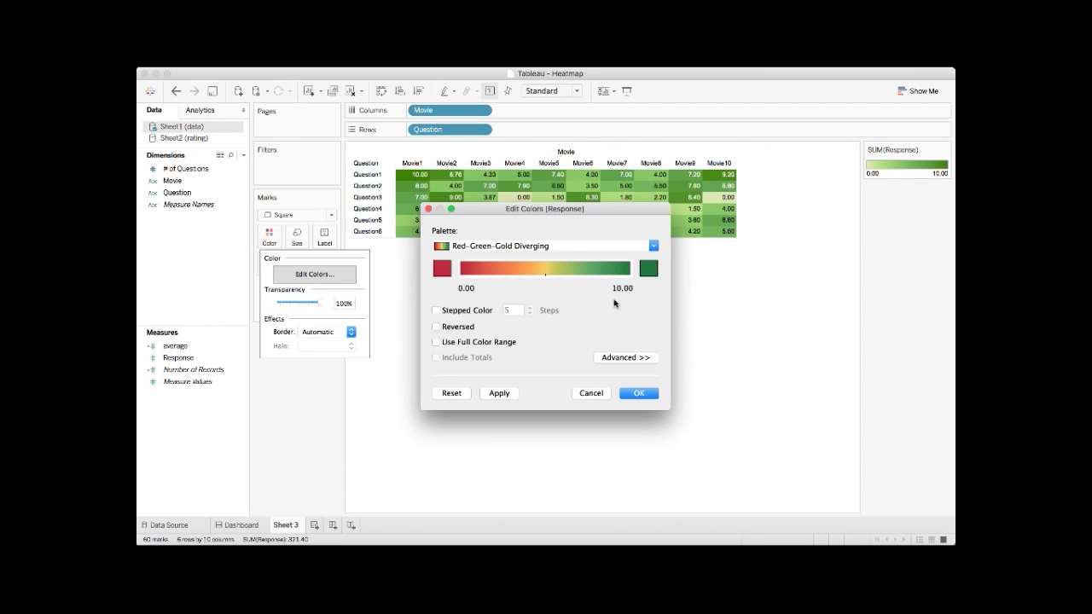
pyautogui.click(437, 310)
pyautogui.click(626, 393)
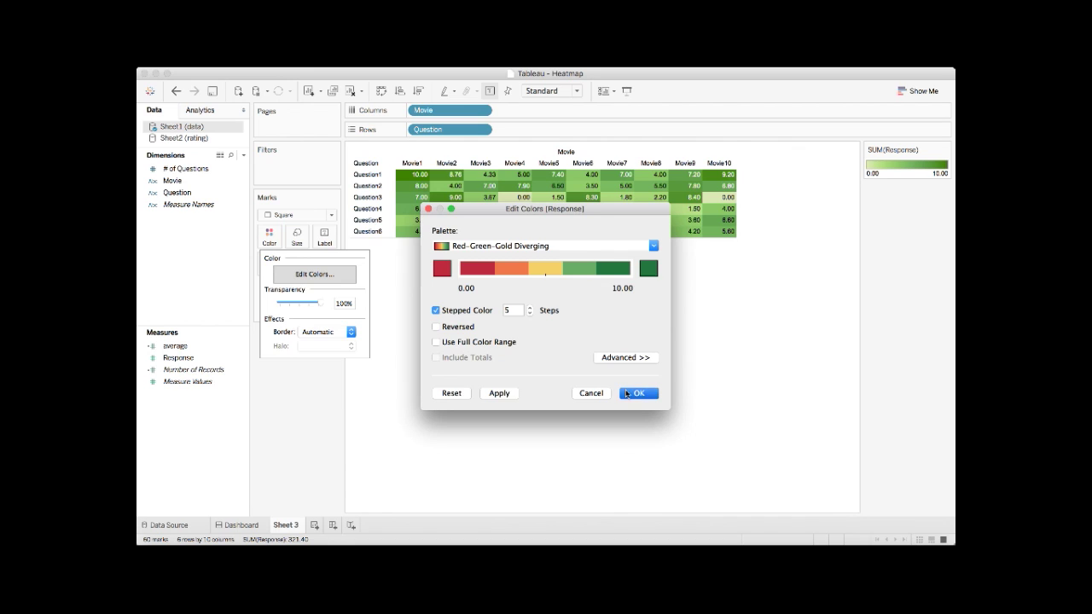
pyautogui.click(927, 90)
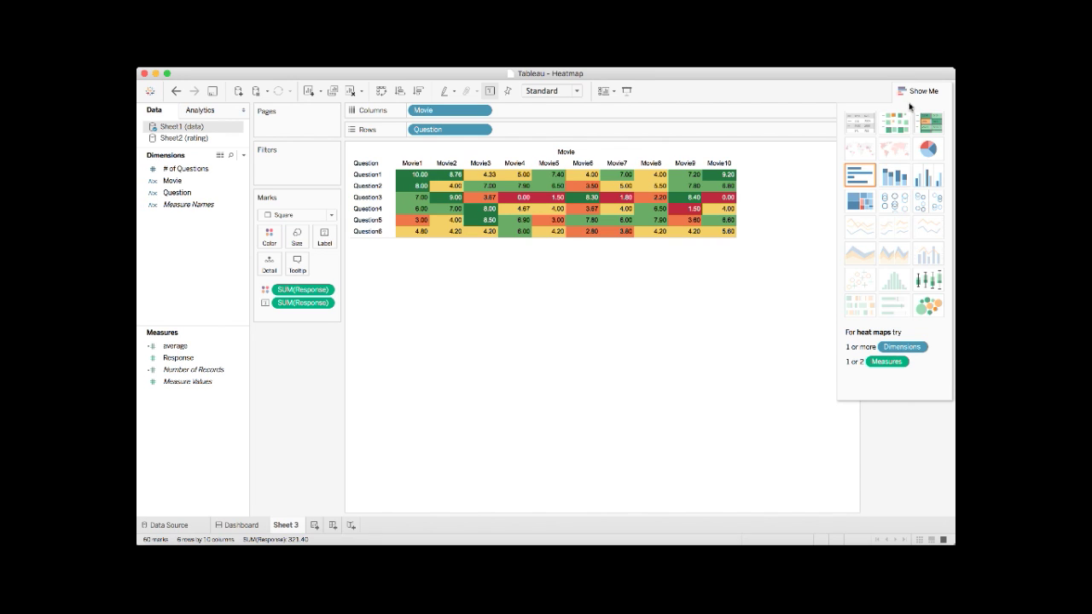
pyautogui.click(911, 91)
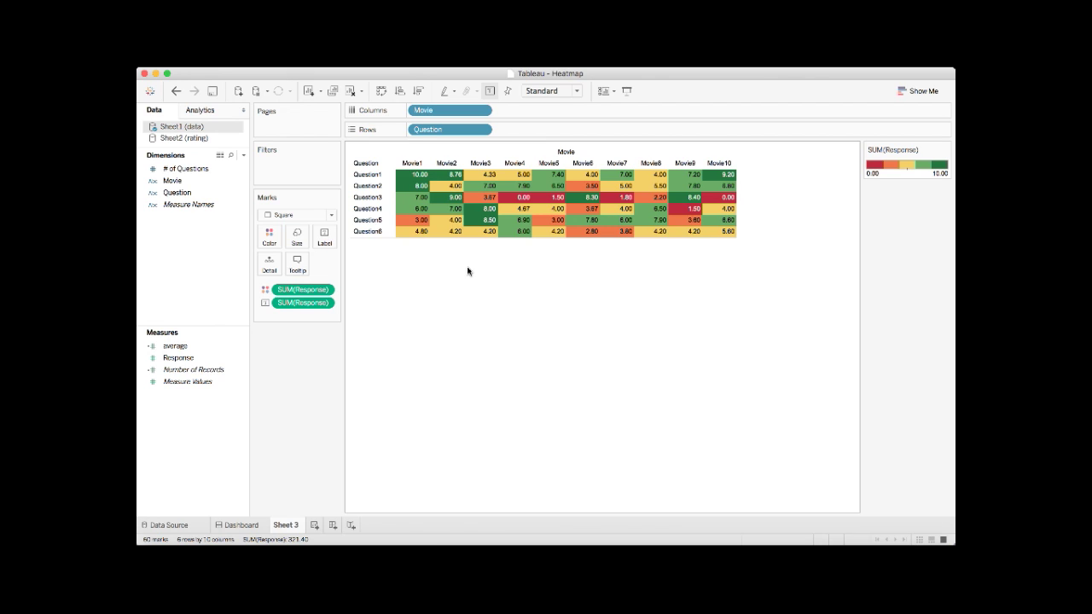
# Show both row and column grand totals on the heatmap
pyautogui.click(416, 65)
pyautogui.moveTo(427, 154)
pyautogui.click(542, 151)
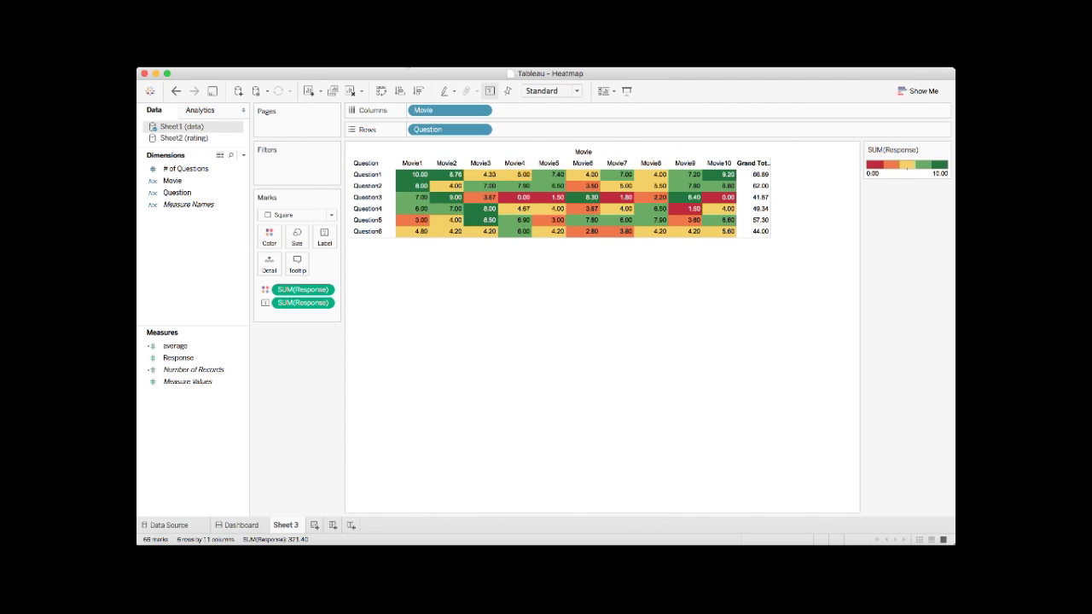
pyautogui.click(416, 65)
pyautogui.moveTo(493, 155)
pyautogui.click(558, 163)
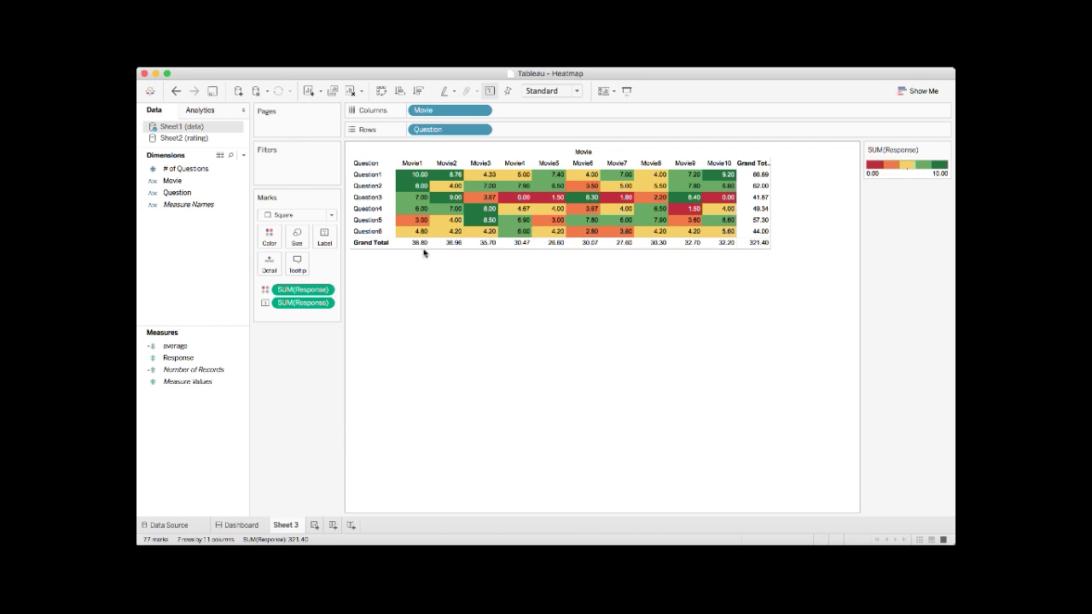
# Make all grand totals calculate averages instead of sums
pyautogui.click(424, 68)
pyautogui.moveTo(585, 224)
pyautogui.click(673, 253)
# Launch Calculator from Spotlight and move it aside
pyautogui.press('super+space')
pyautogui.write('calculator')
pyautogui.press('Return')
pyautogui.moveTo(288, 280); pyautogui.dragTo(353, 296)
# Add Movie1's ratings 10+8+7+6+3+4.8 for a total of 38.8
pyautogui.click(317, 414)
pyautogui.press('+')
pyautogui.press('8')
pyautogui.press('Return')
pyautogui.press('7')
pyautogui.press('+')
pyautogui.press('6')
pyautogui.press('+')
pyautogui.press('3')
pyautogui.press('+')
pyautogui.press('4')
pyautogui.press('.')
pyautogui.press('8')
pyautogui.press('+')
# Divide the total by 6 to get Movie1's average of about 6.47
pyautogui.click(406, 324)
pyautogui.click(372, 388)
pyautogui.click(403, 435)
# Relabel the grand total row as 'Average by Movie'
pyautogui.click(299, 273)
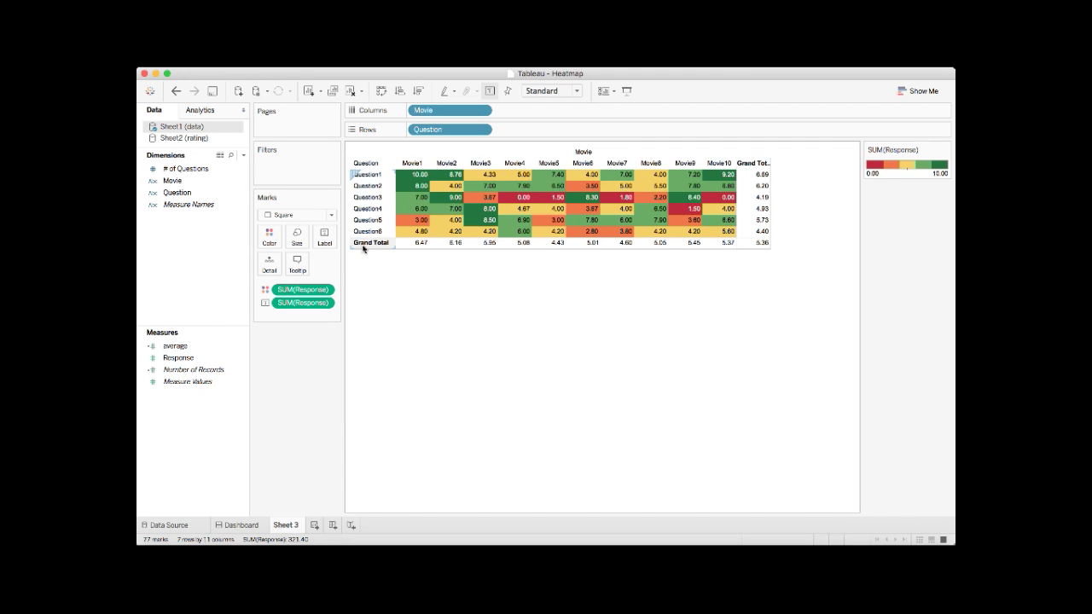
pyautogui.rightClick(389, 248)
pyautogui.click(415, 299)
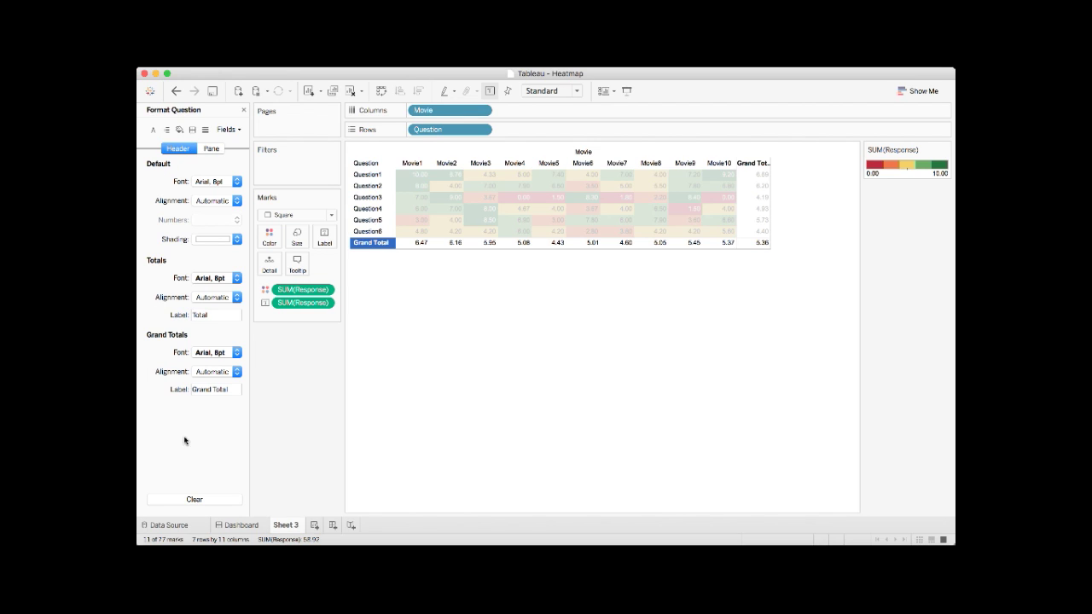
pyautogui.moveTo(229, 390); pyautogui.dragTo(160, 390)
pyautogui.press('BackSpace')
pyautogui.write('Average')
pyautogui.write(' by Movie')
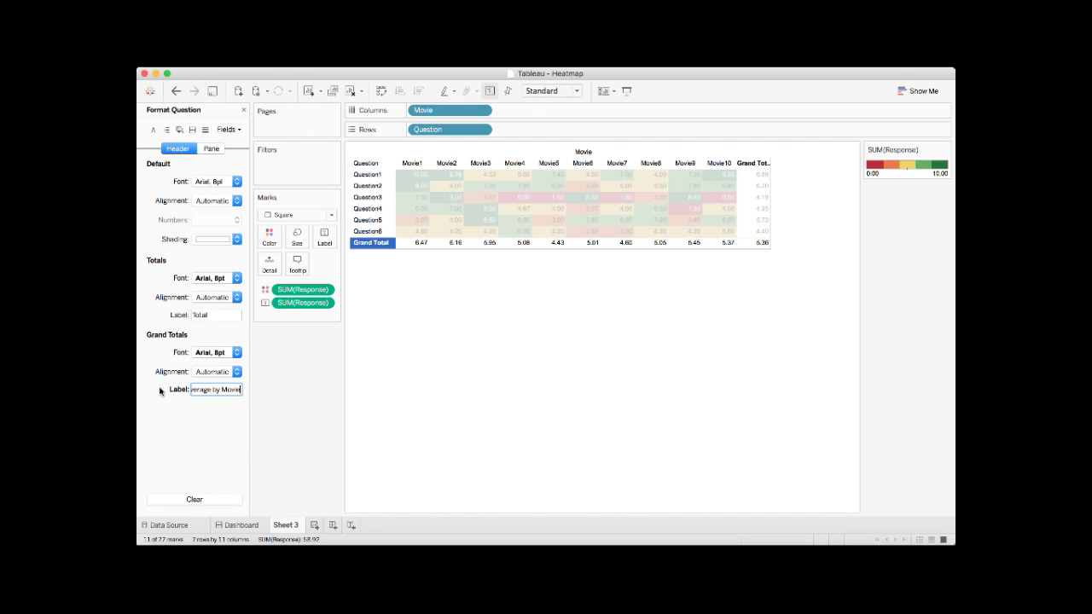
pyautogui.press('Return')
# Relabel the grand total column as 'Average by Question'
pyautogui.click(749, 164)
pyautogui.rightClick(750, 164)
pyautogui.click(775, 219)
pyautogui.moveTo(236, 389); pyautogui.dragTo(144, 389)
pyautogui.write('Average by')
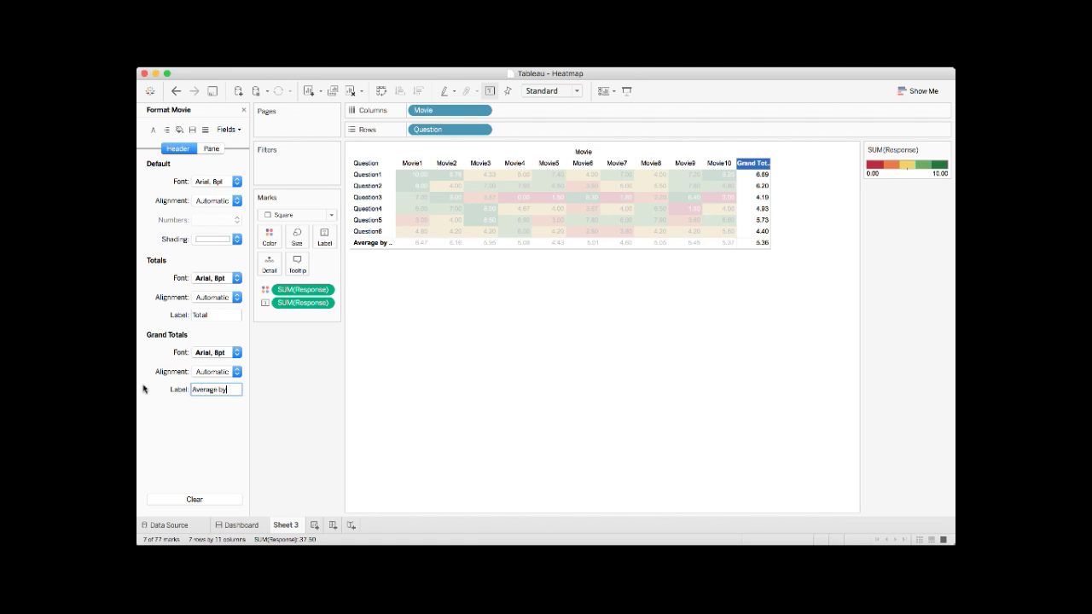
pyautogui.write(' Question')
pyautogui.press('Return')
pyautogui.click(390, 264)
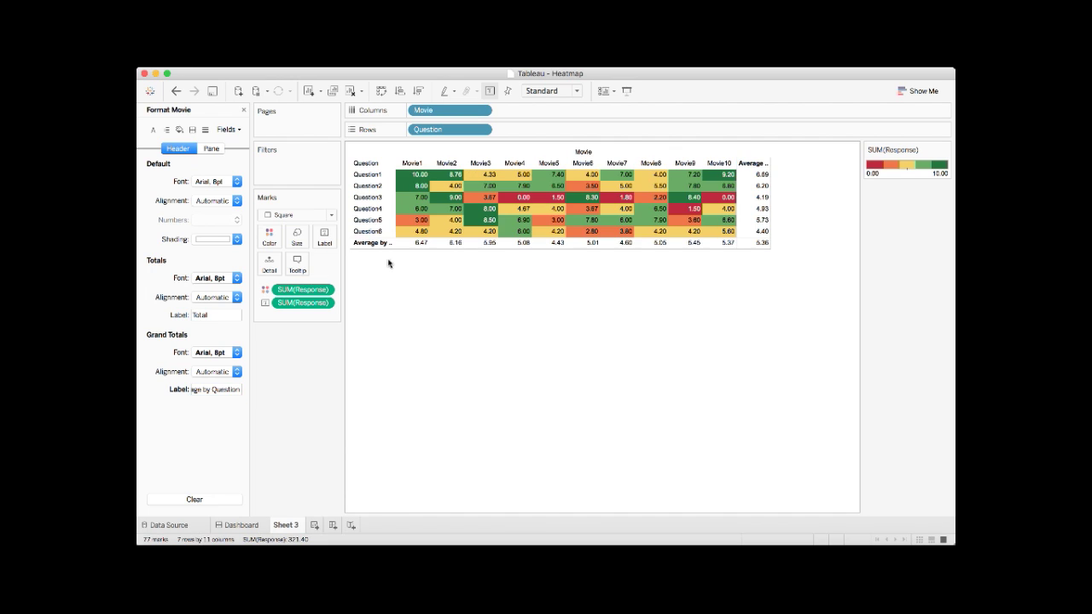
# Make rows and the header taller and widen columns so 'Average by Question' shows fully
pyautogui.moveTo(383, 256); pyautogui.dragTo(383, 256)
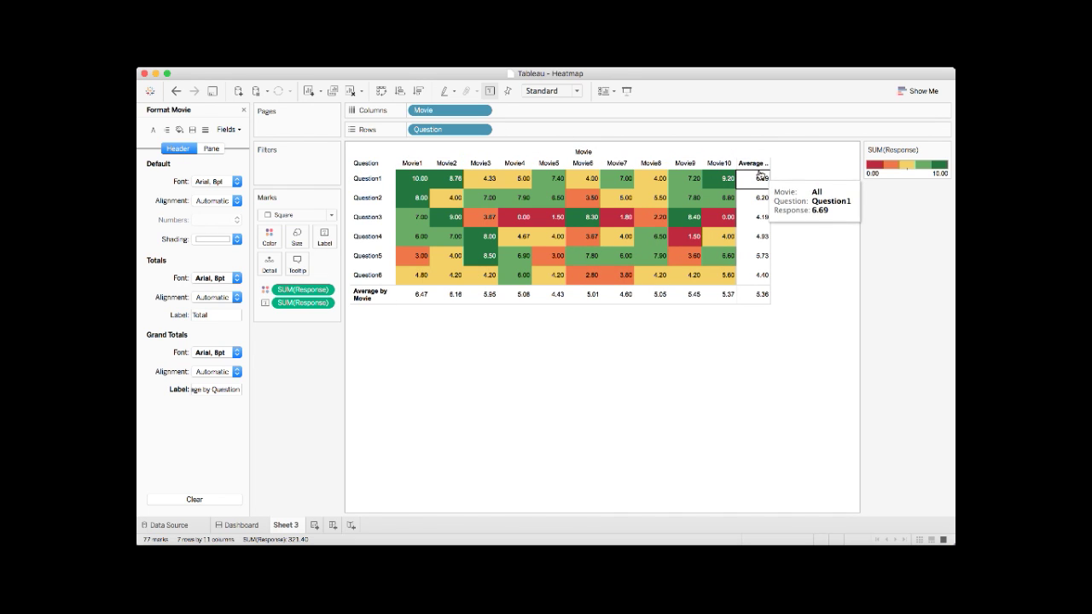
pyautogui.moveTo(759, 170); pyautogui.dragTo(759, 179)
pyautogui.moveTo(769, 171); pyautogui.dragTo(774, 173)
pyautogui.moveTo(768, 315)
pyautogui.moveTo(483, 211)
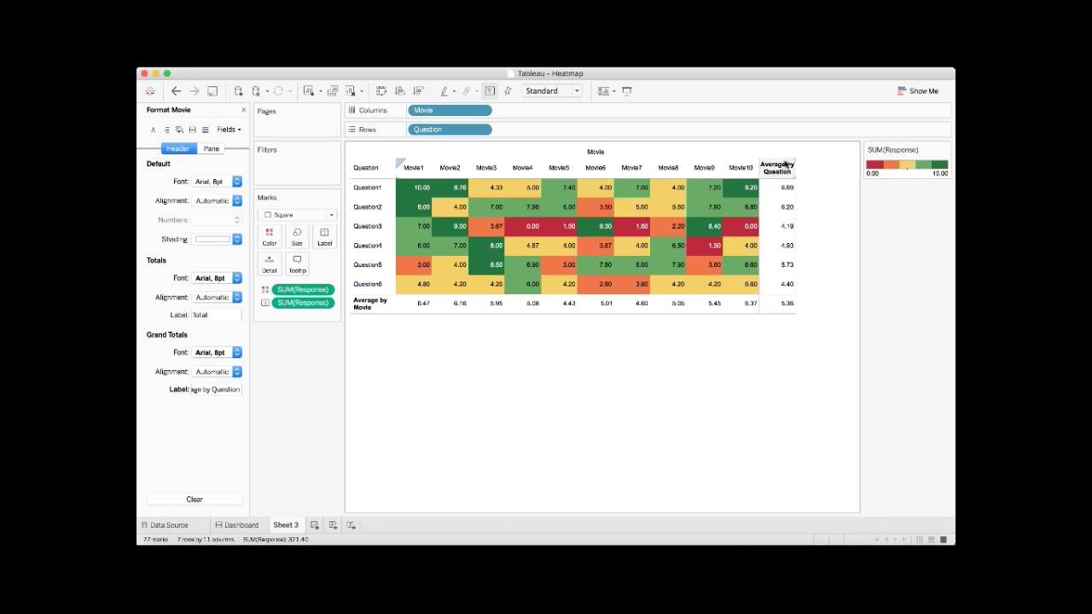
# Enable Include Totals so the average cells use the stepped red-gold-green colours
pyautogui.click(275, 242)
pyautogui.click(317, 275)
pyautogui.click(436, 358)
pyautogui.click(636, 393)
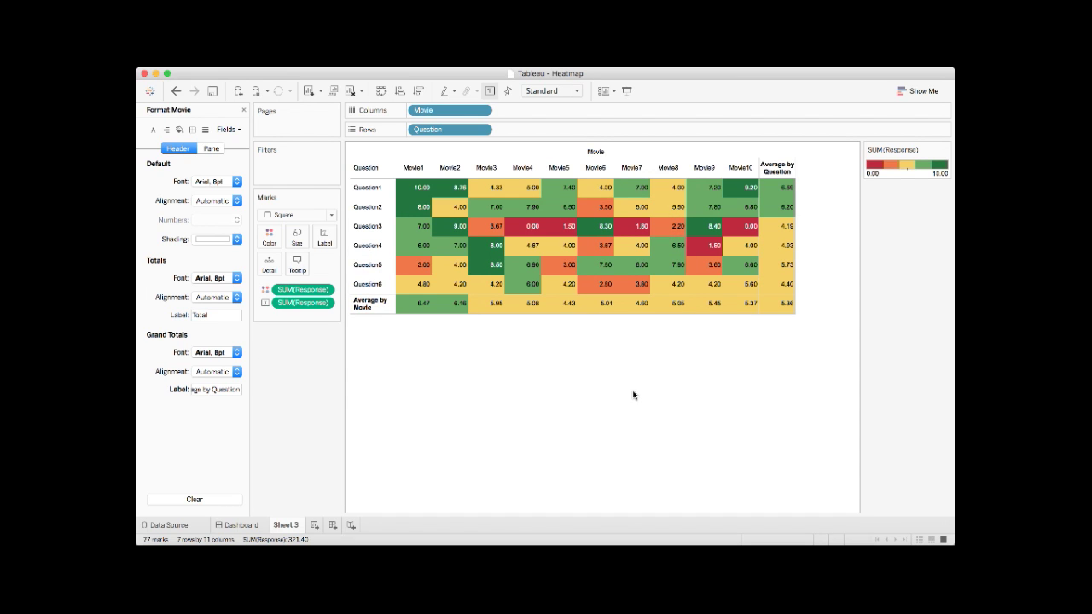